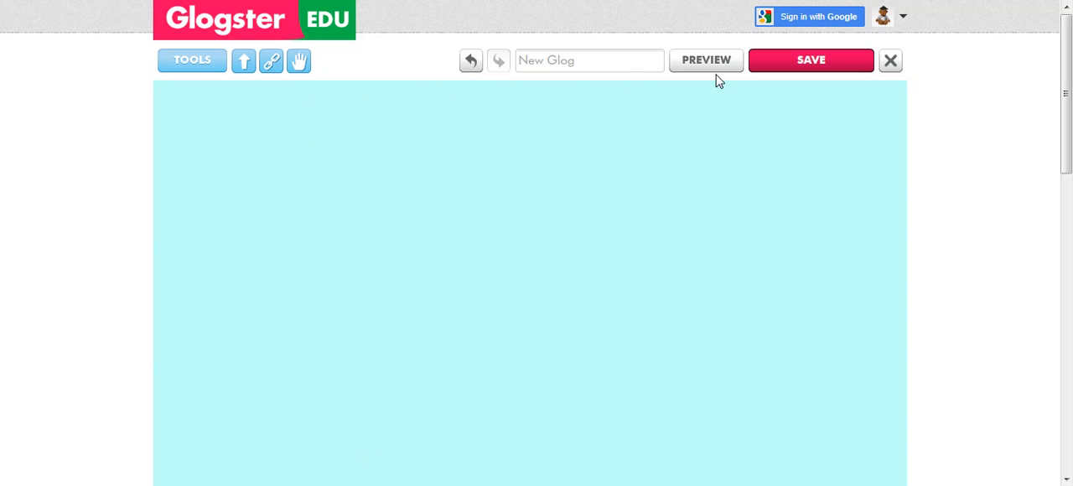
Add the glossy blue circle text bubble from the Cute text category to the glog.
click(199, 63)
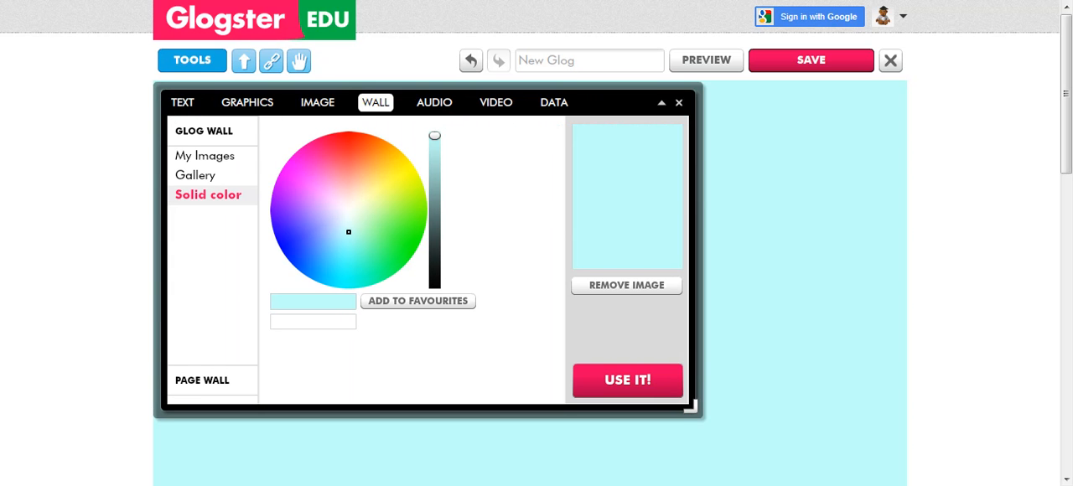
click(183, 102)
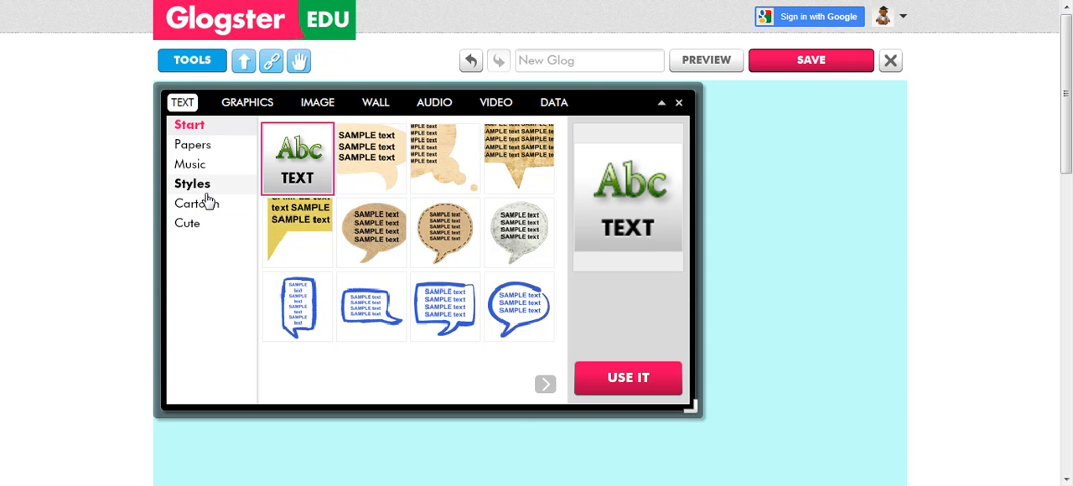
click(194, 233)
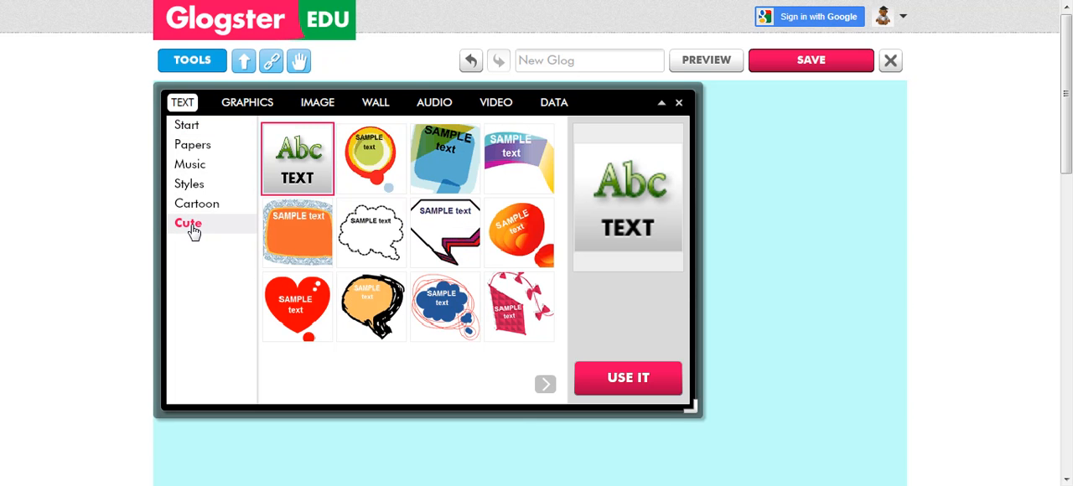
click(544, 385)
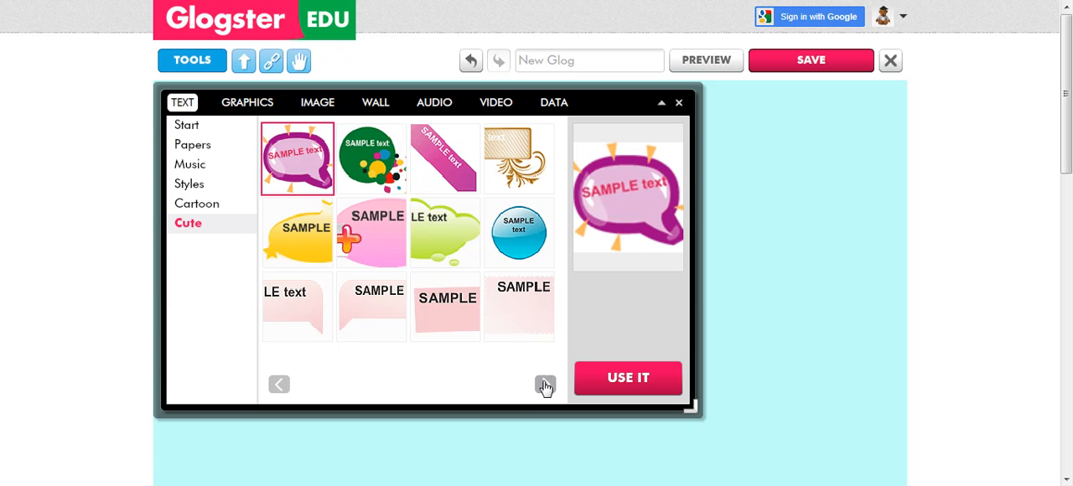
click(521, 236)
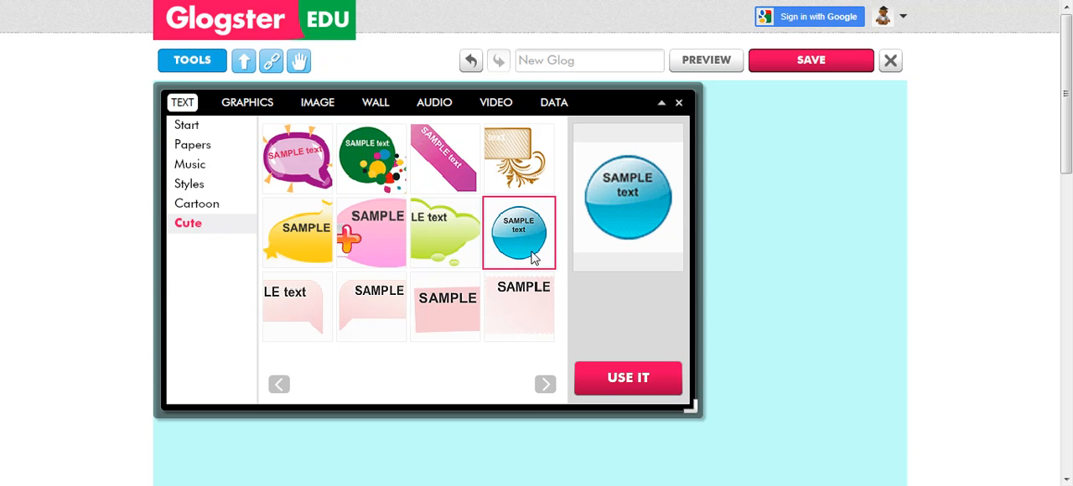
click(622, 383)
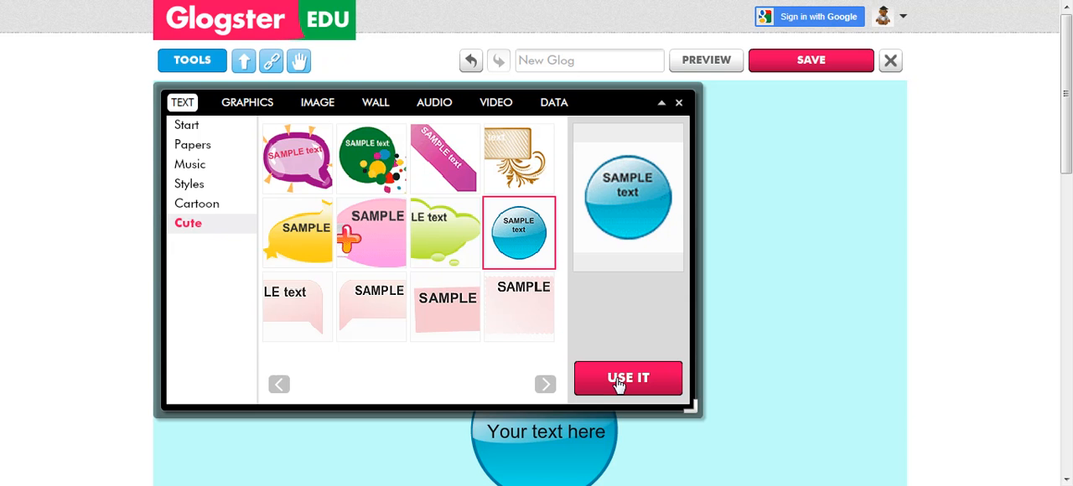
Add the text box framed by hand-drawn black lines from the Cute text category and close the tools window.
click(545, 385)
click(545, 385)
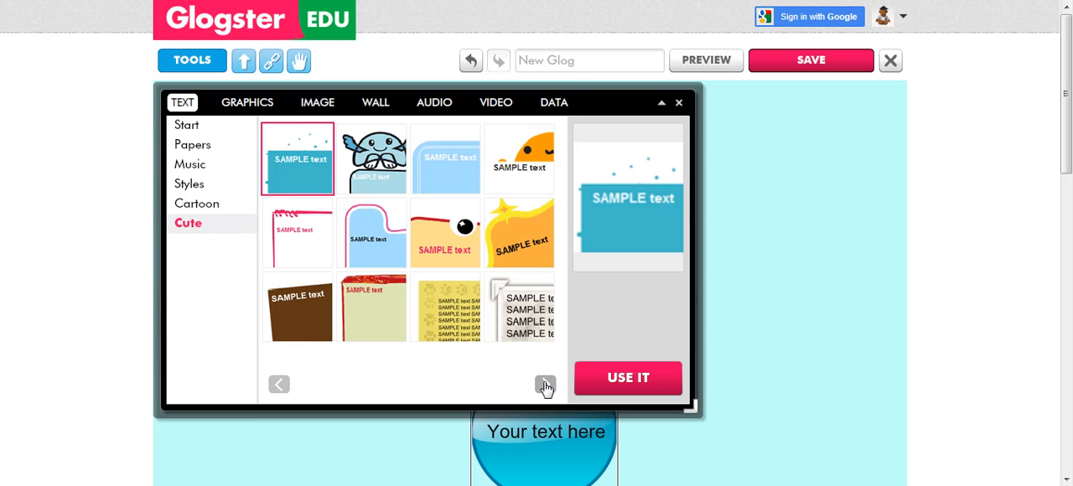
click(545, 385)
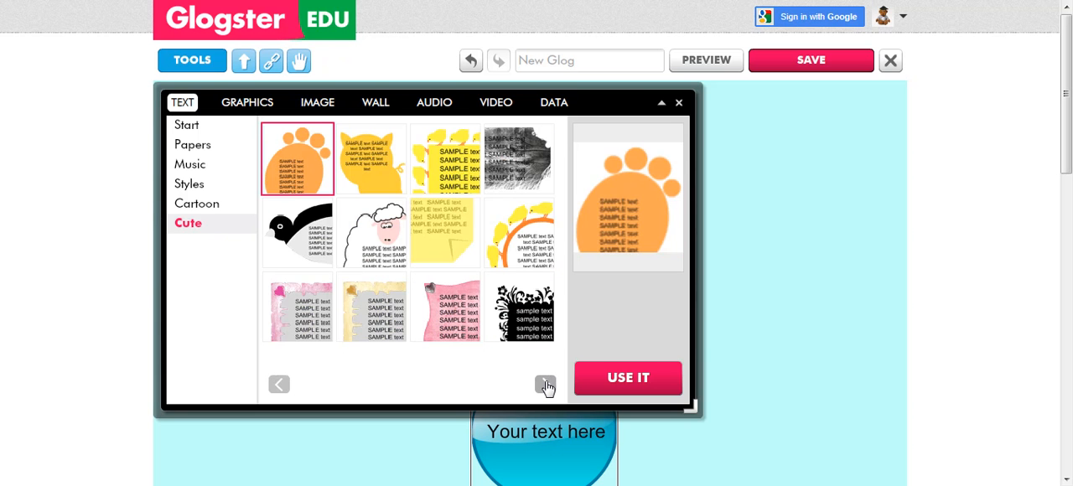
click(545, 385)
click(545, 385)
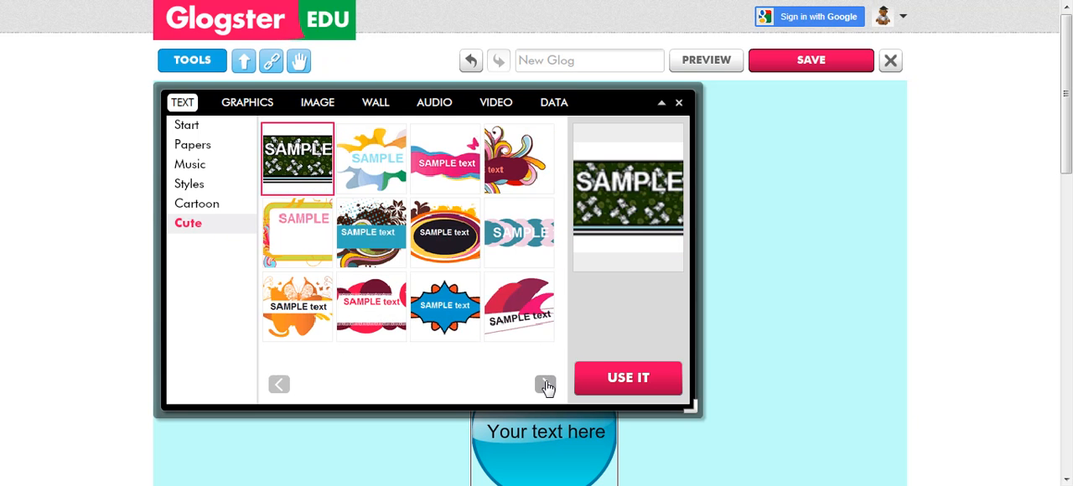
click(544, 385)
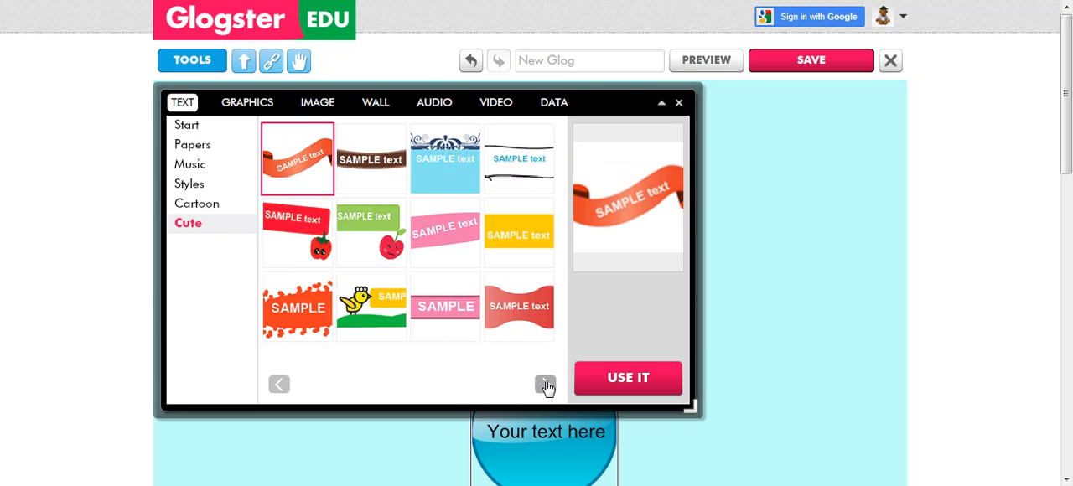
click(520, 168)
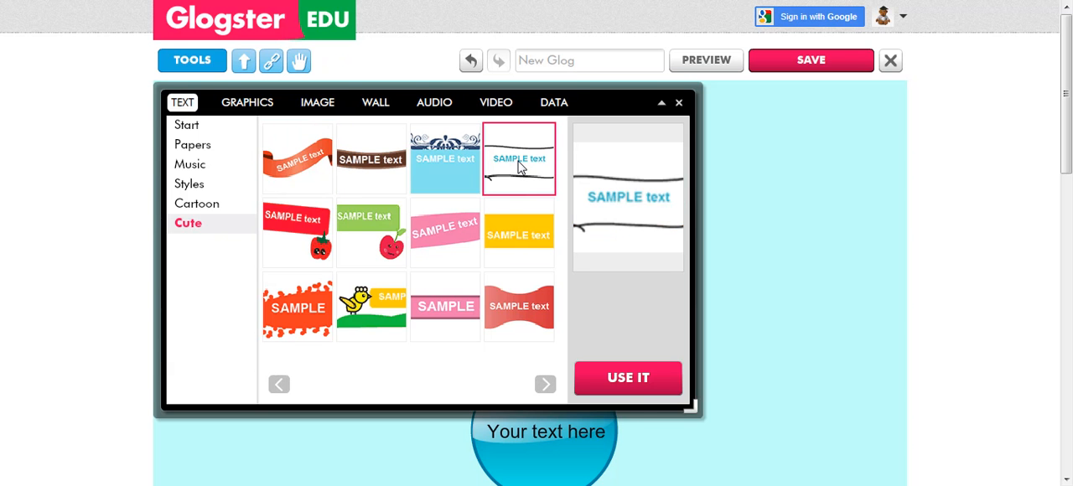
click(636, 378)
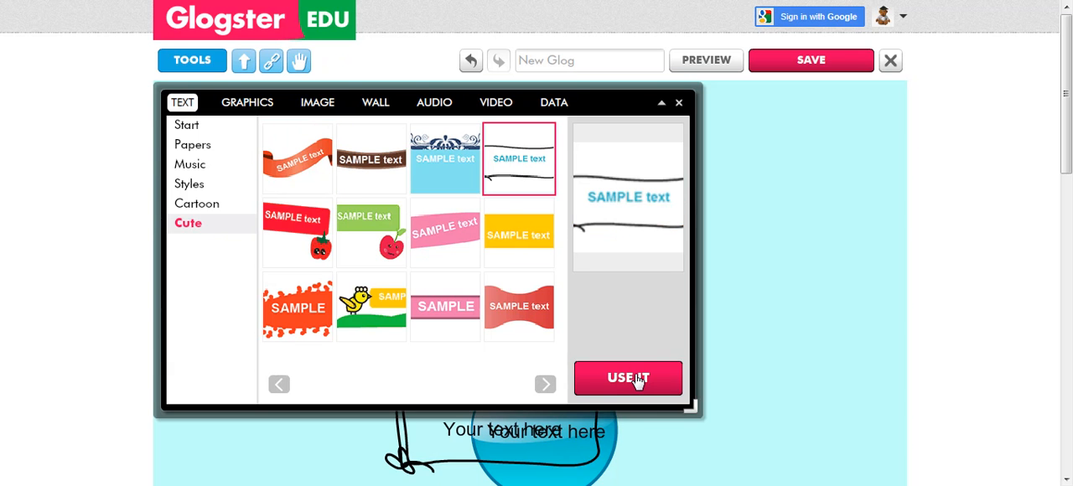
click(680, 105)
Move the hand-drawn text frame to the top centre of the glog and enlarge it to fit a title.
click(467, 411)
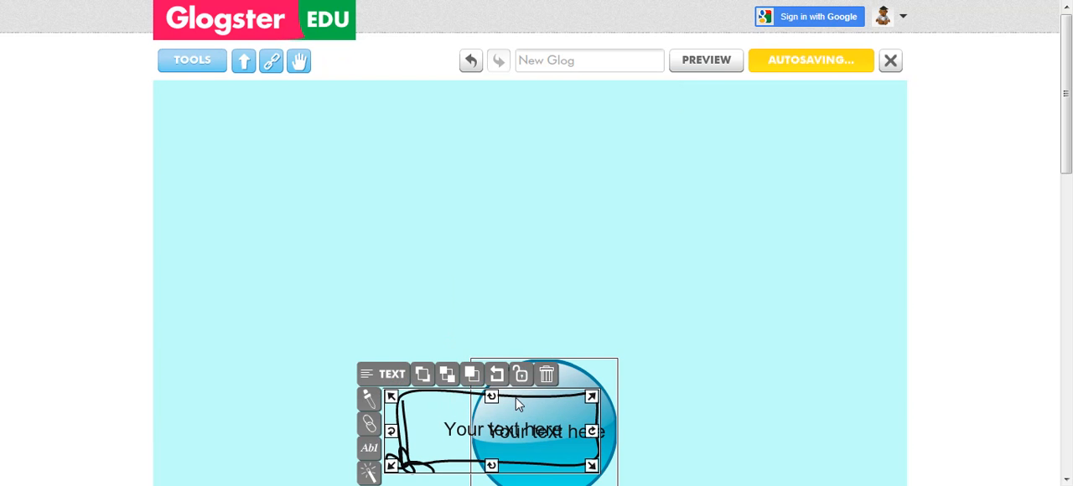
click(671, 394)
click(581, 422)
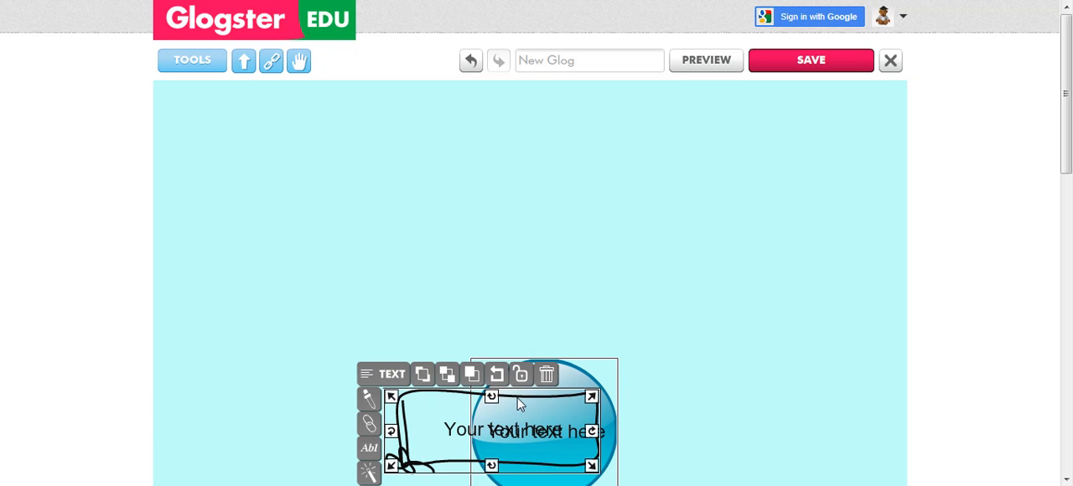
drag(495, 405, 487, 123)
drag(618, 187, 708, 251)
drag(578, 175, 534, 180)
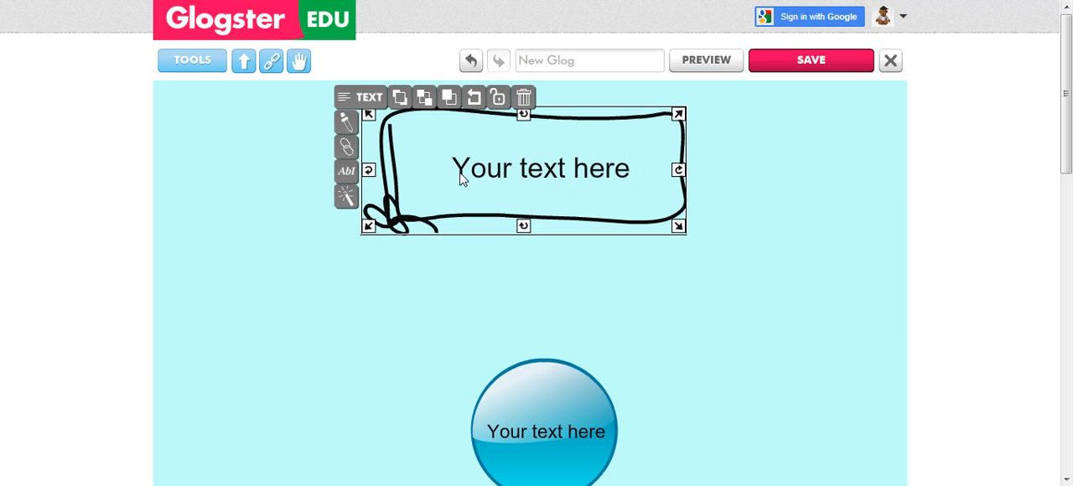
Set the title frame's text to size 56 and colour it blue.
click(348, 173)
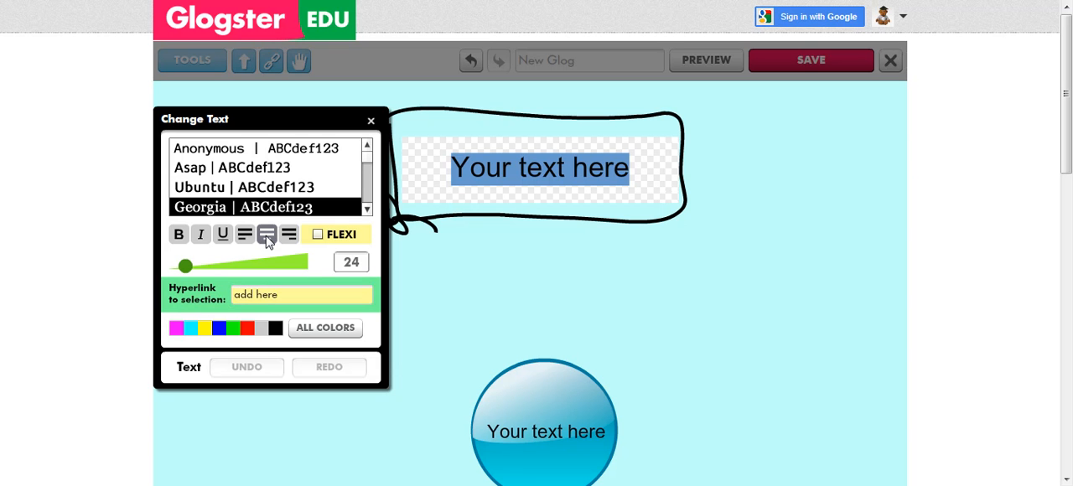
drag(186, 265, 209, 268)
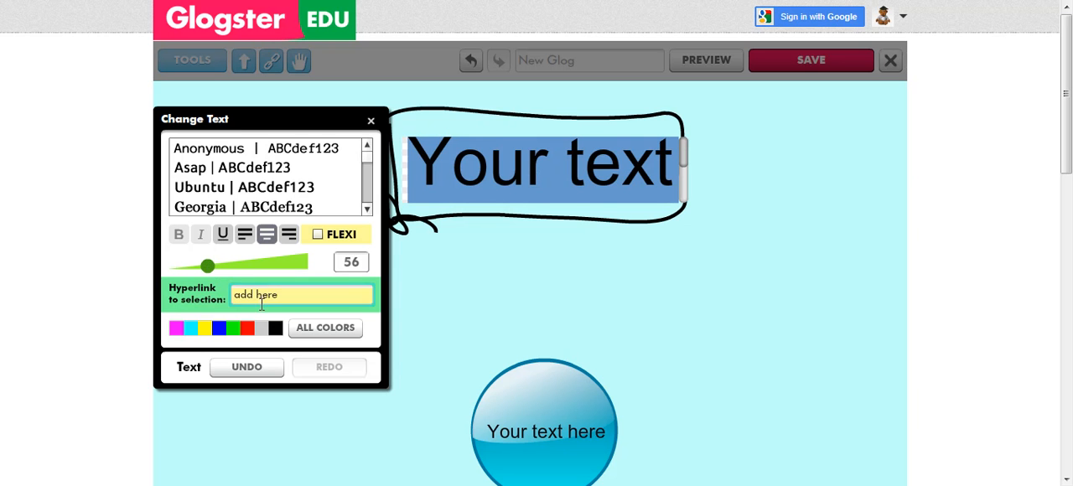
click(220, 332)
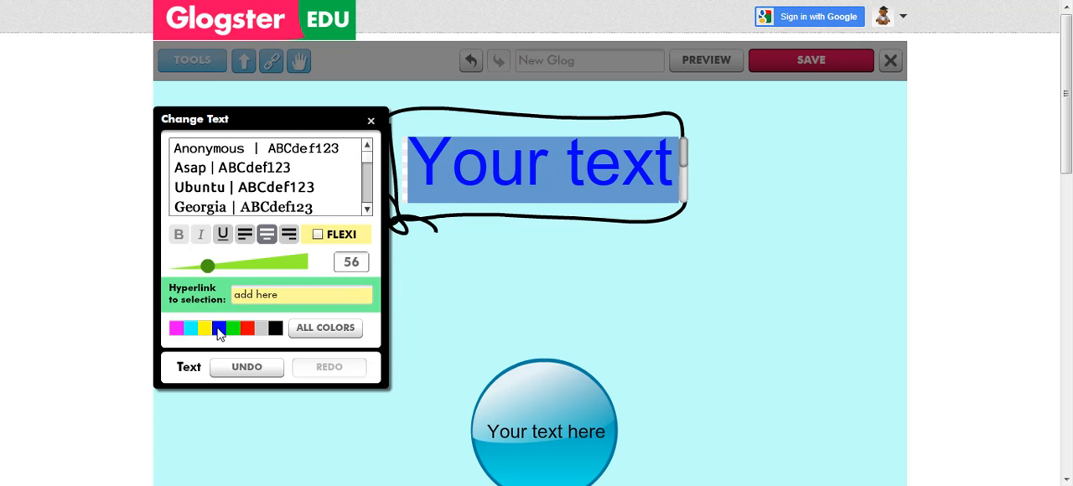
Replace the title frame's placeholder text with "Dophins" and finish the text editing.
click(488, 164)
drag(673, 176, 417, 168)
text(Dophi)
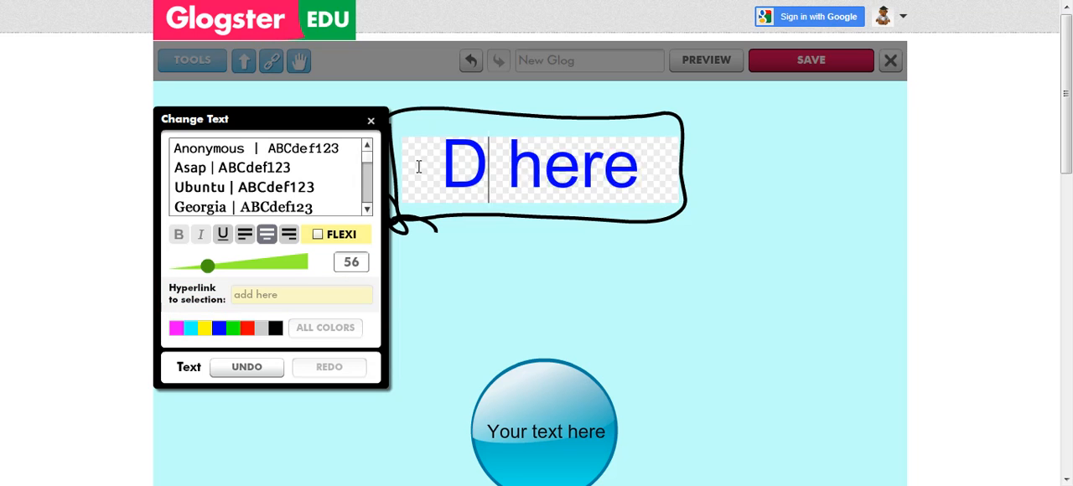
text(ns)
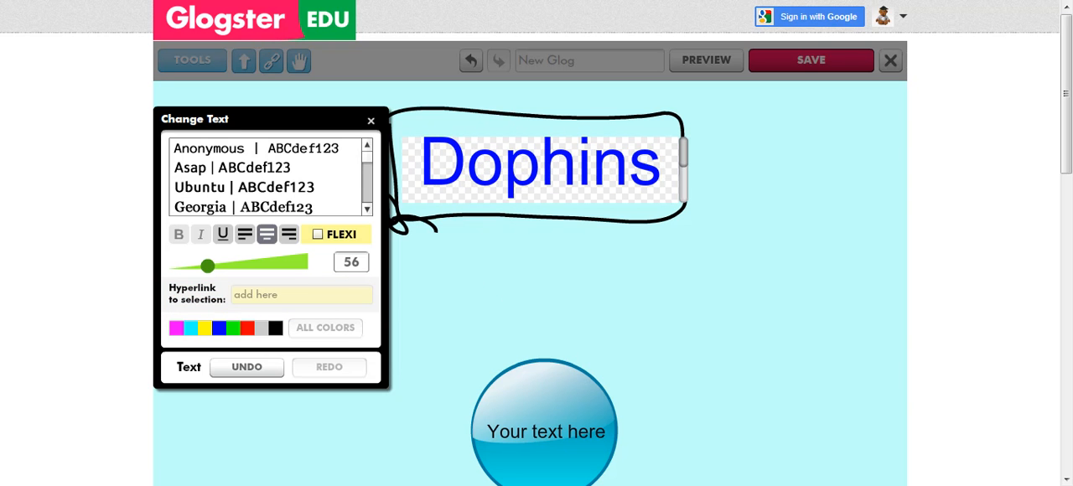
click(370, 120)
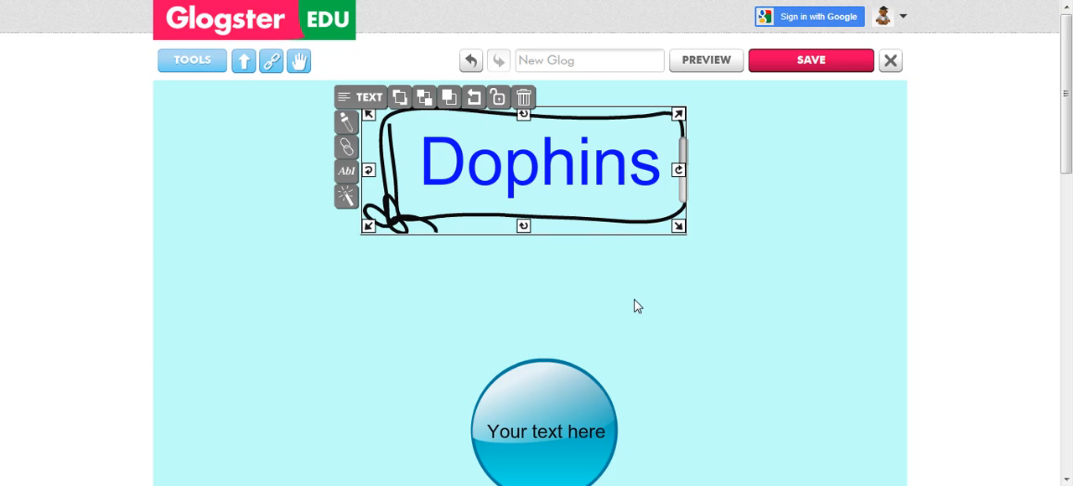
click(350, 123)
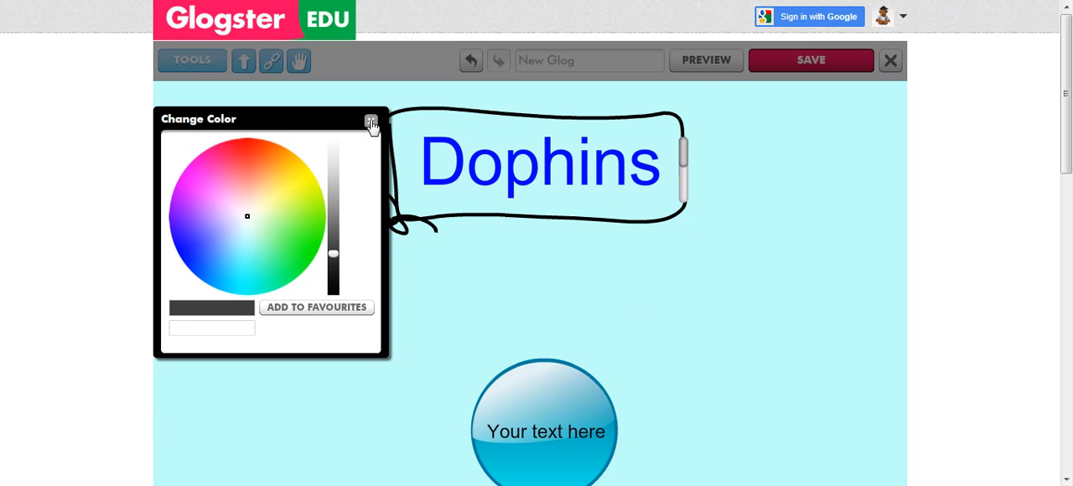
click(371, 123)
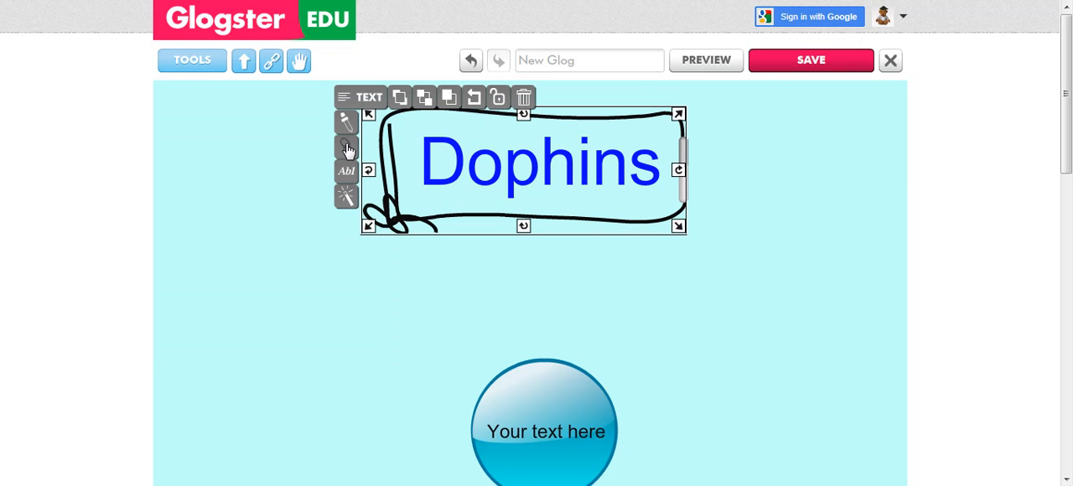
click(346, 149)
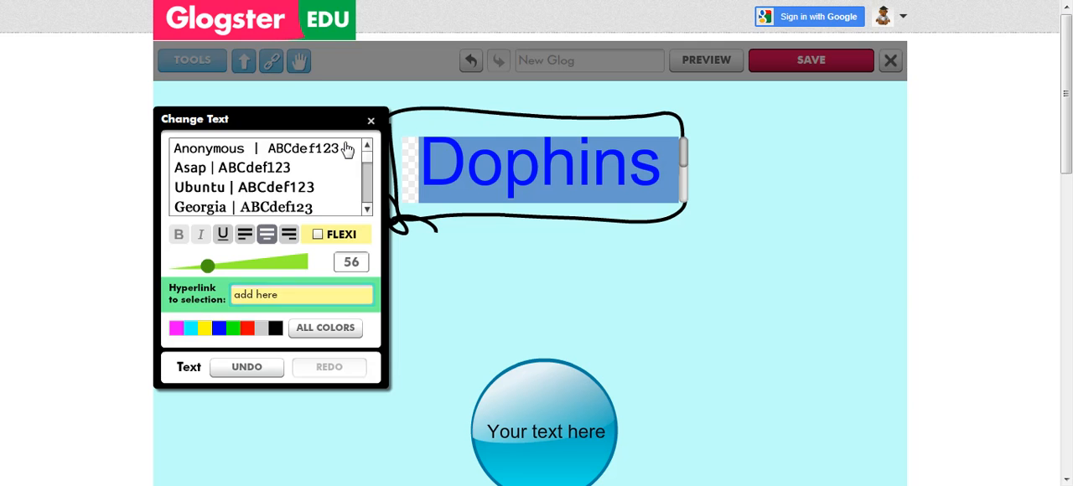
click(371, 123)
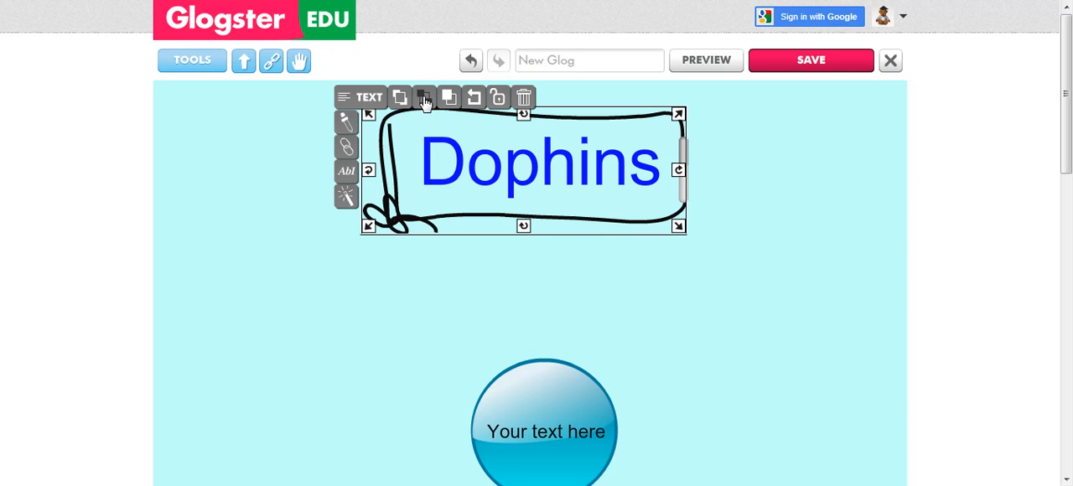
Send the title frame behind the overlapping blue circle, and move the circle clear to the lower right of the glog.
drag(543, 413, 584, 212)
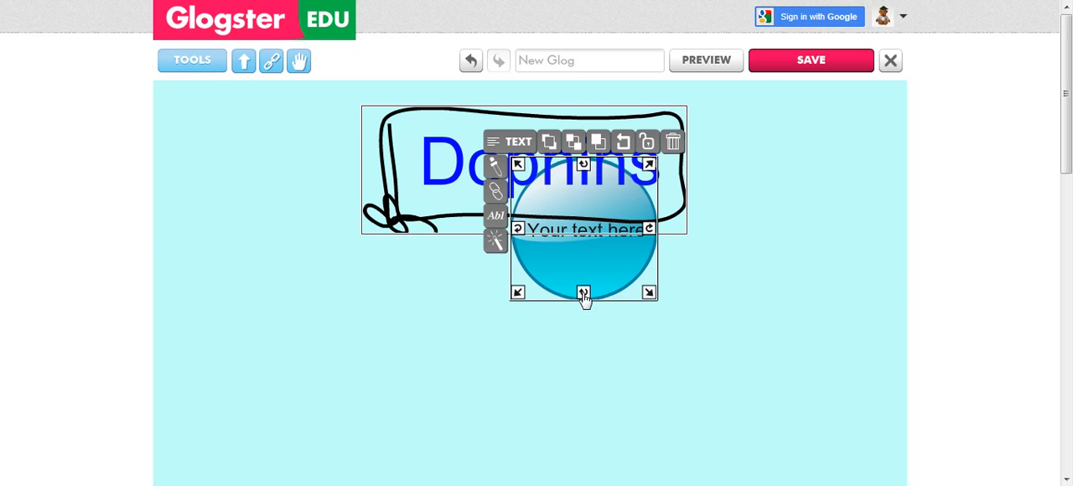
click(740, 304)
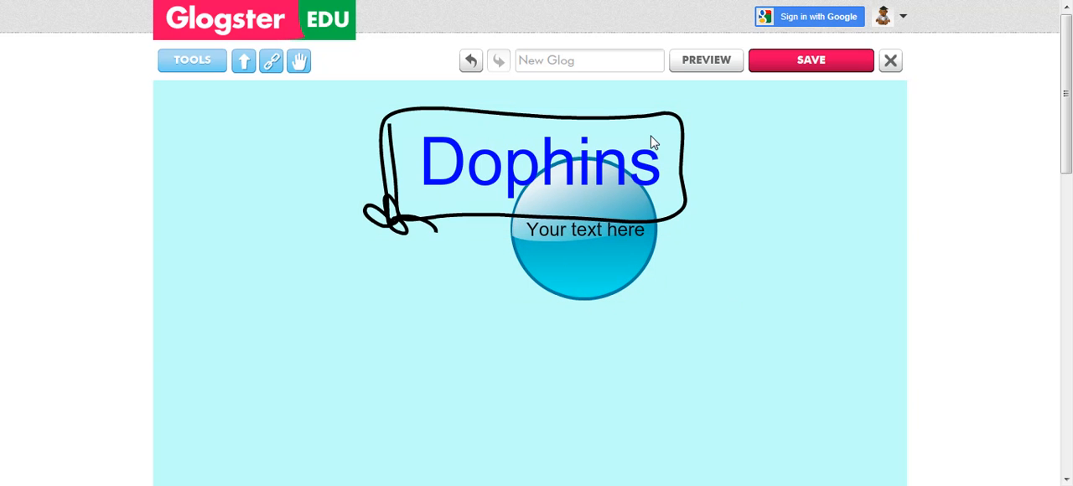
click(493, 183)
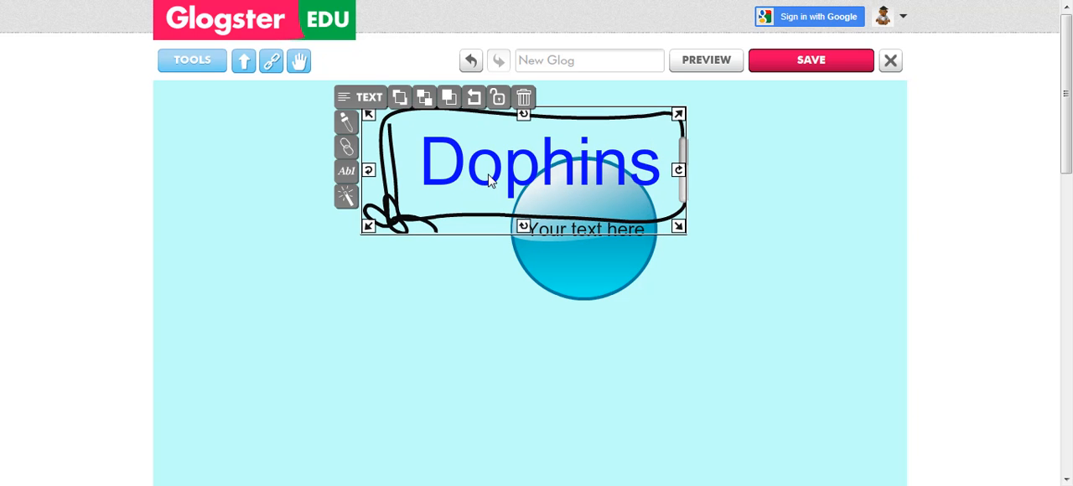
click(424, 98)
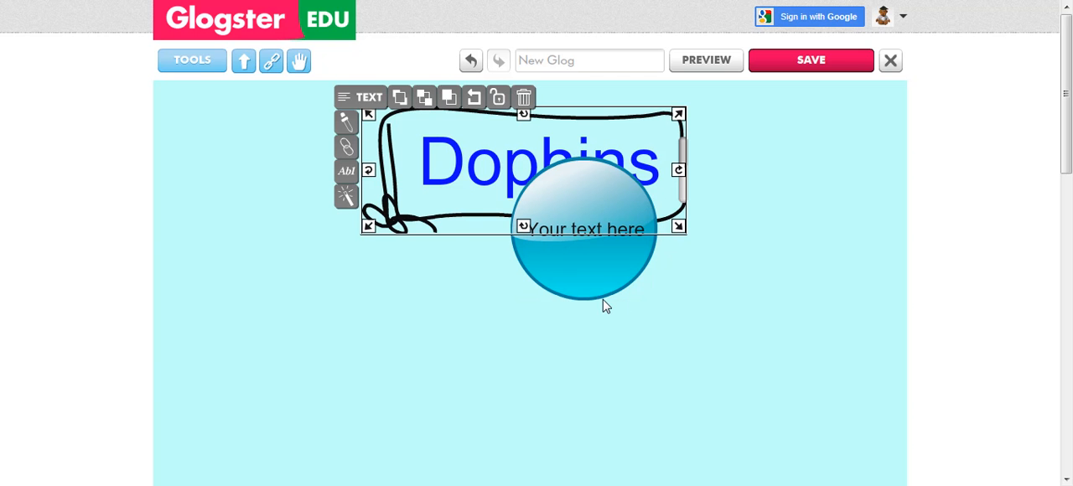
drag(592, 280, 696, 429)
Duplicate the "Dophins" title frame and place the copy below and to the left of the original.
click(472, 174)
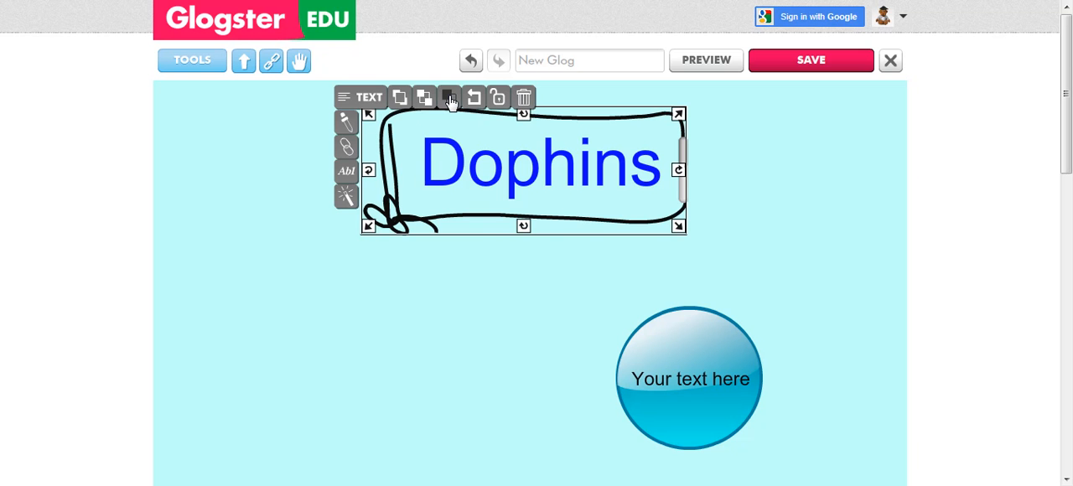
click(450, 99)
mouse_move(590, 139)
mouse_down()
mouse_move(591, 174)
mouse_move(452, 310)
mouse_move(361, 300)
mouse_up()
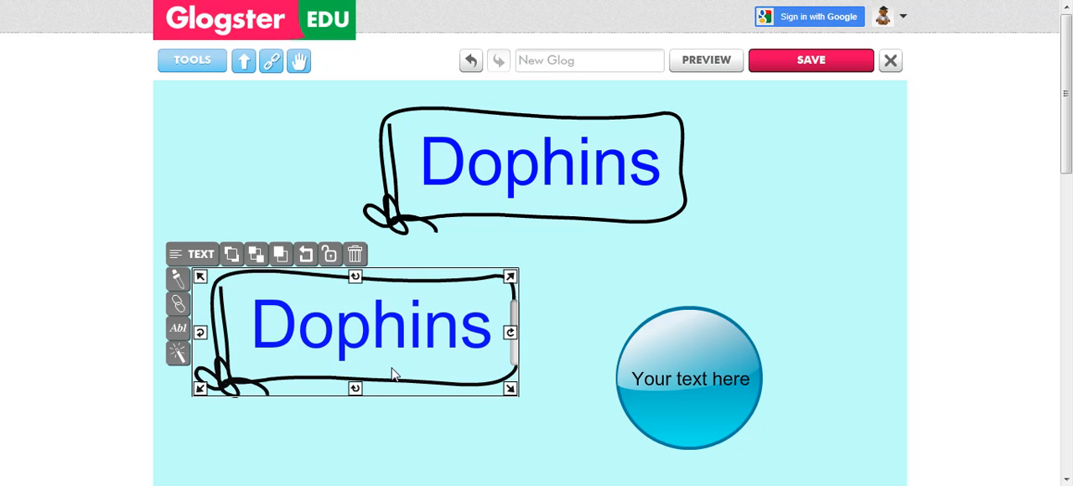
View the duplicated title's shadow and transparency effects, and delete the duplicate.
click(177, 353)
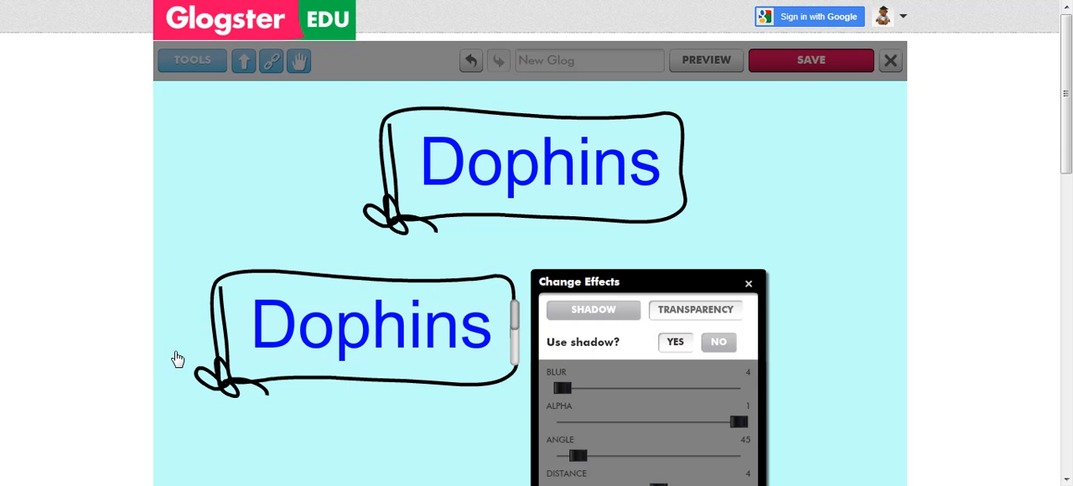
click(707, 318)
click(749, 283)
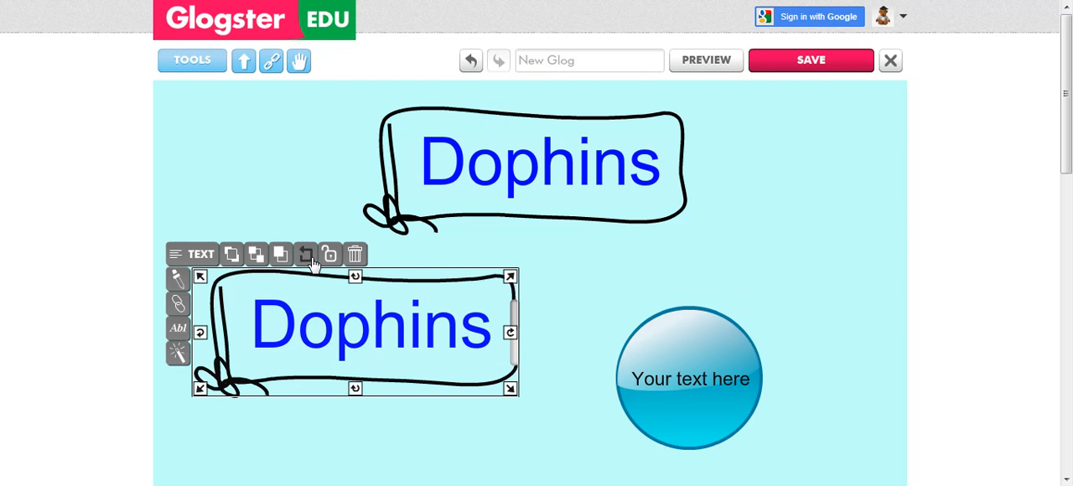
click(355, 255)
Move the blue circle up to just below the title's right end and replace its placeholder text with "Tupe up information".
drag(668, 350, 730, 277)
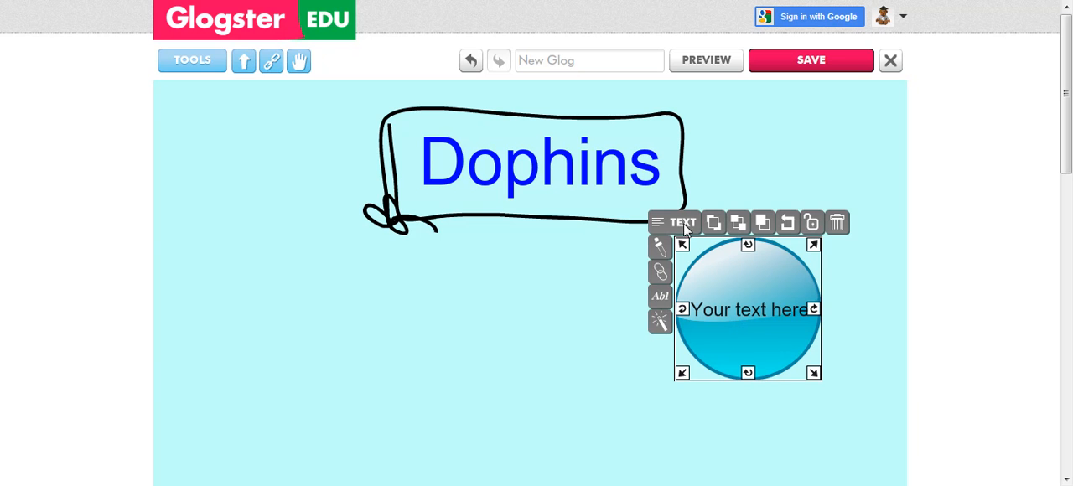
click(661, 297)
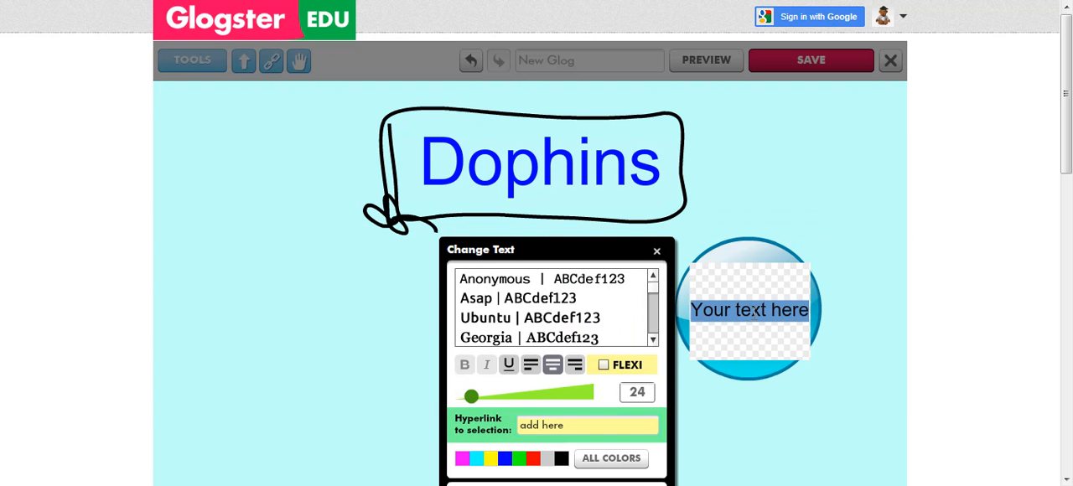
text(Tiupe up information)
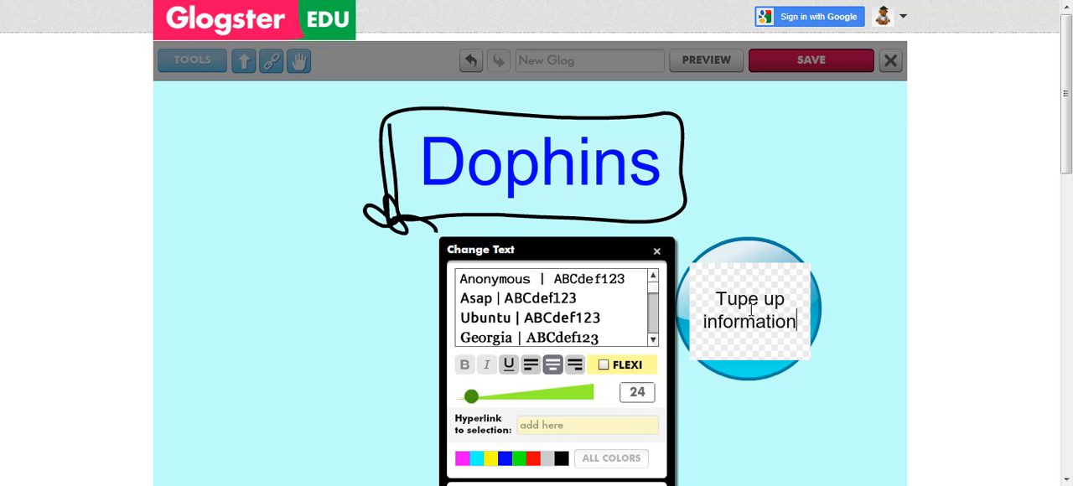
key(Return)
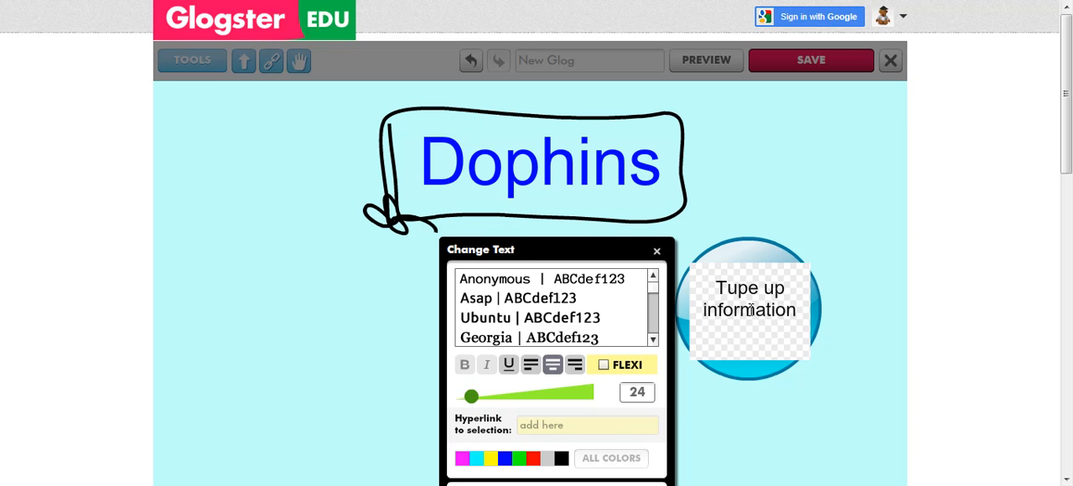
right_click(749, 345)
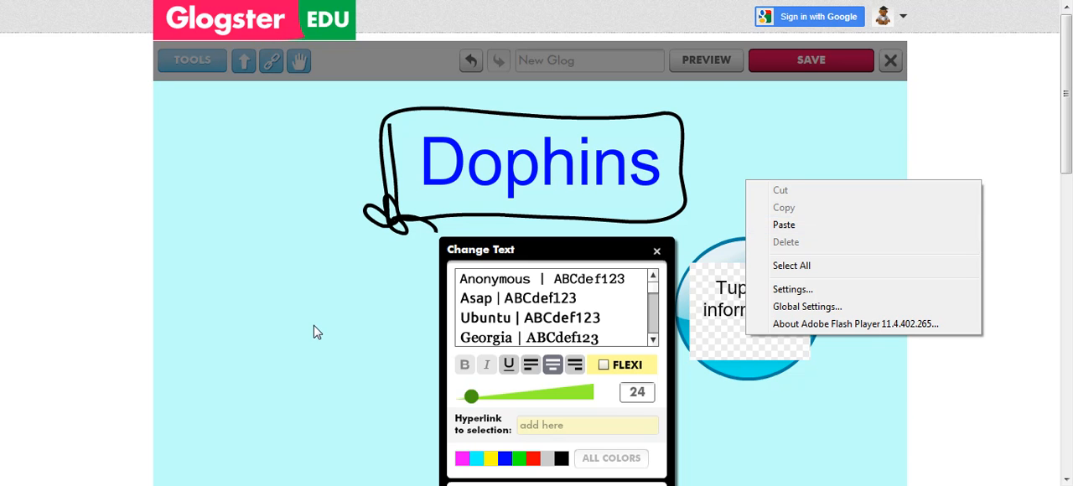
click(657, 253)
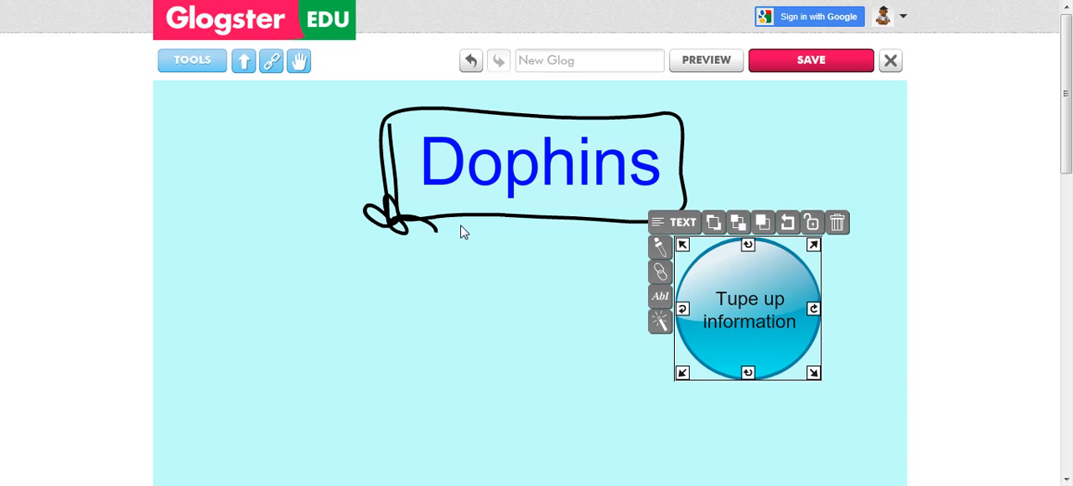